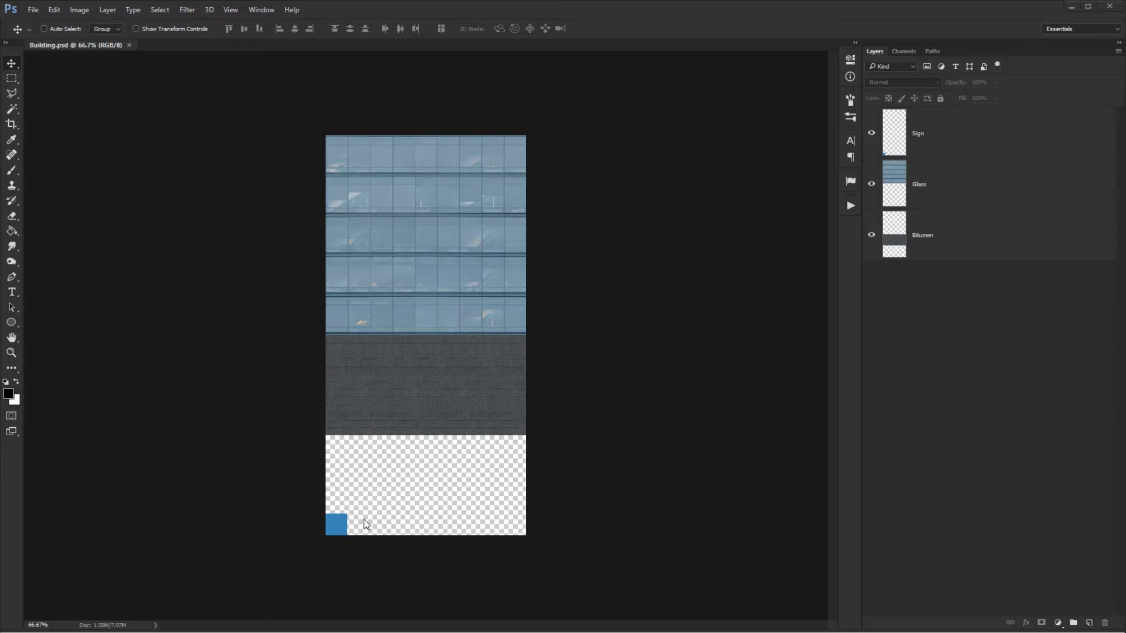
Group the Sign, Glass and Bitumen layers and name the group DEFAULT.
{"action": "left_click", "coordinate": [963, 134]}
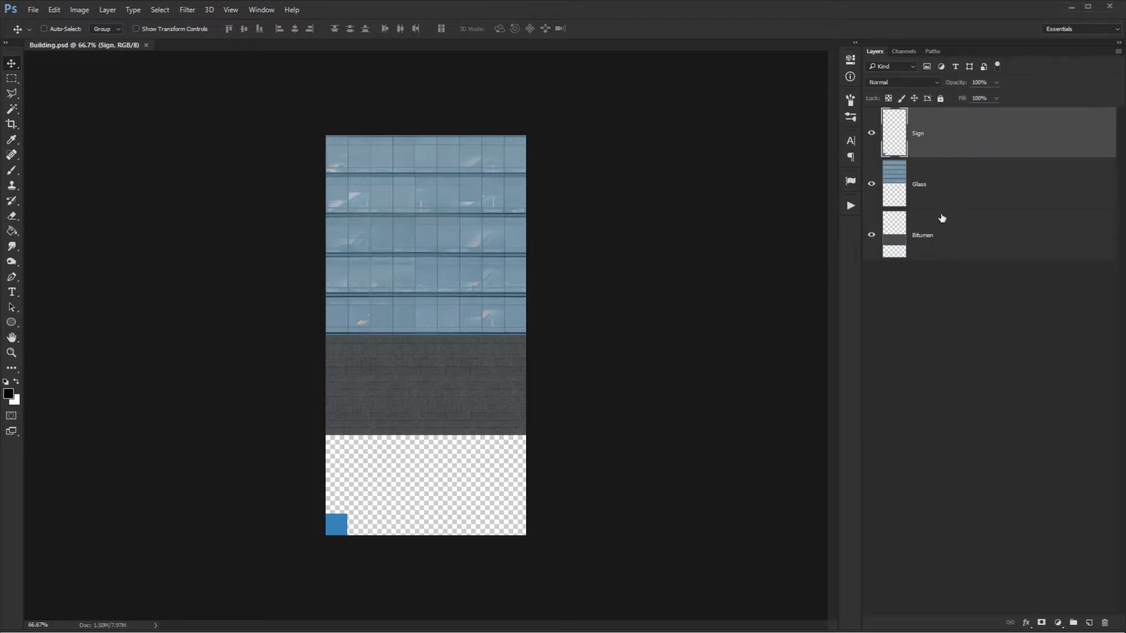
{"action": "left_click", "coordinate": [937, 234], "text": "shift"}
{"action": "key", "text": "ctrl+g"}
{"action": "double_click", "coordinate": [921, 115]}
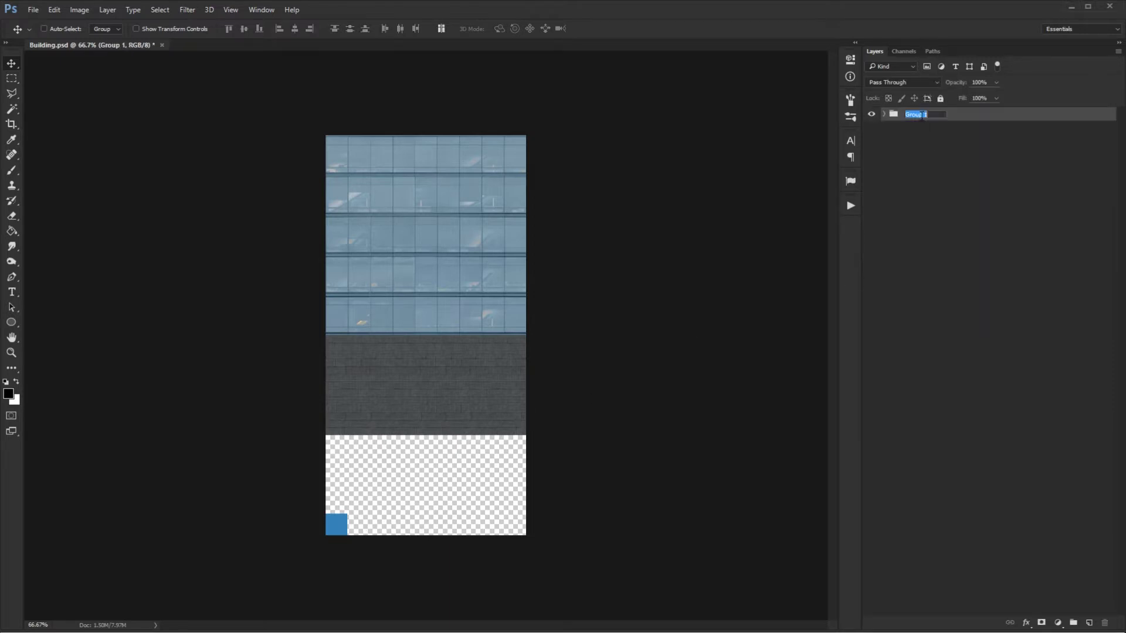
{"action": "type", "text": "DEFAULT"}
{"action": "key", "text": "Return"}
Add a new empty layer group above DEFAULT named LIT.
{"action": "left_click", "coordinate": [996, 450]}
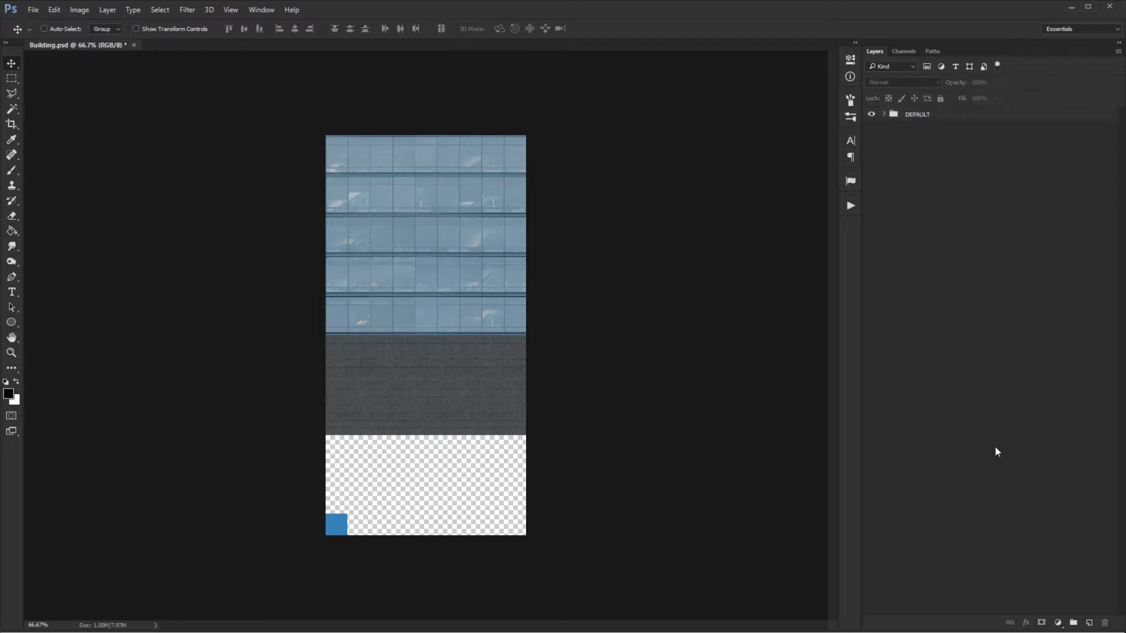
{"action": "left_click", "coordinate": [1074, 623]}
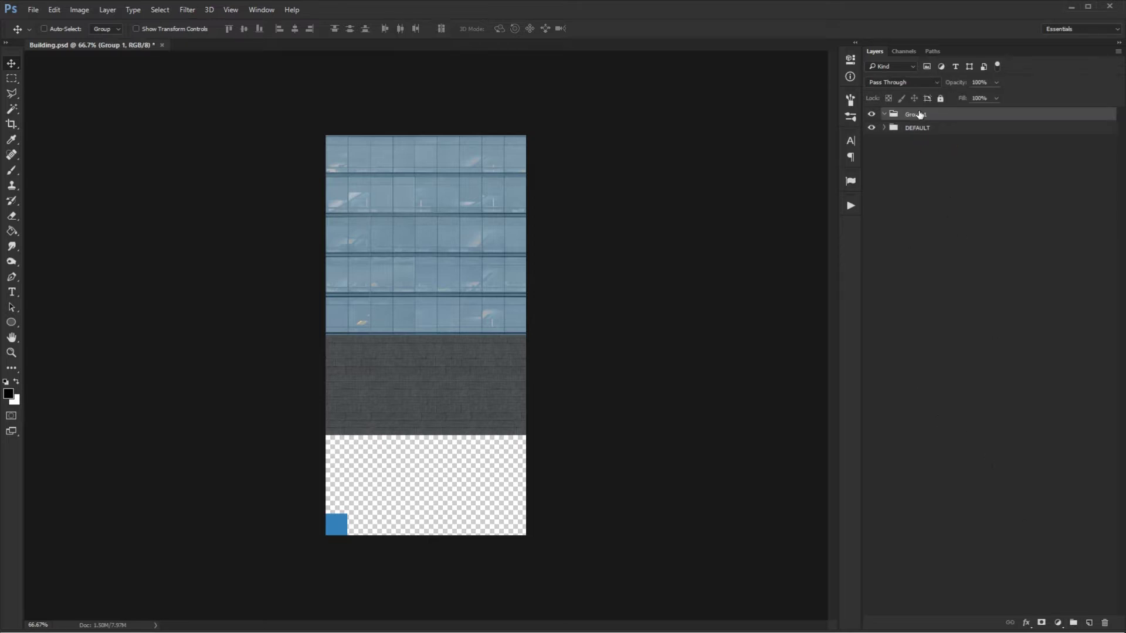
{"action": "double_click", "coordinate": [921, 114]}
{"action": "type", "text": "UIT"}
{"action": "key", "text": "Return"}
Duplicate Sign and Glass, drag Sign copy and Glass copy into LIT, and collapse DEFAULT.
{"action": "left_click", "coordinate": [884, 128]}
{"action": "left_click", "coordinate": [970, 198]}
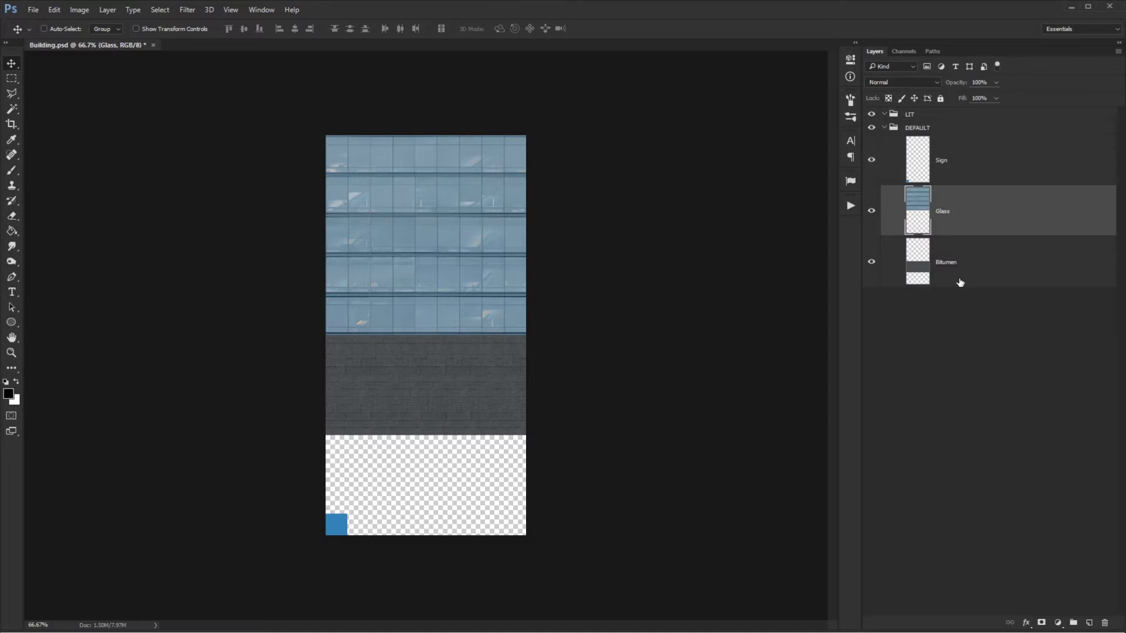
{"action": "left_click", "coordinate": [963, 160], "text": "shift"}
{"action": "right_click", "coordinate": [963, 160]}
{"action": "left_click", "coordinate": [983, 209]}
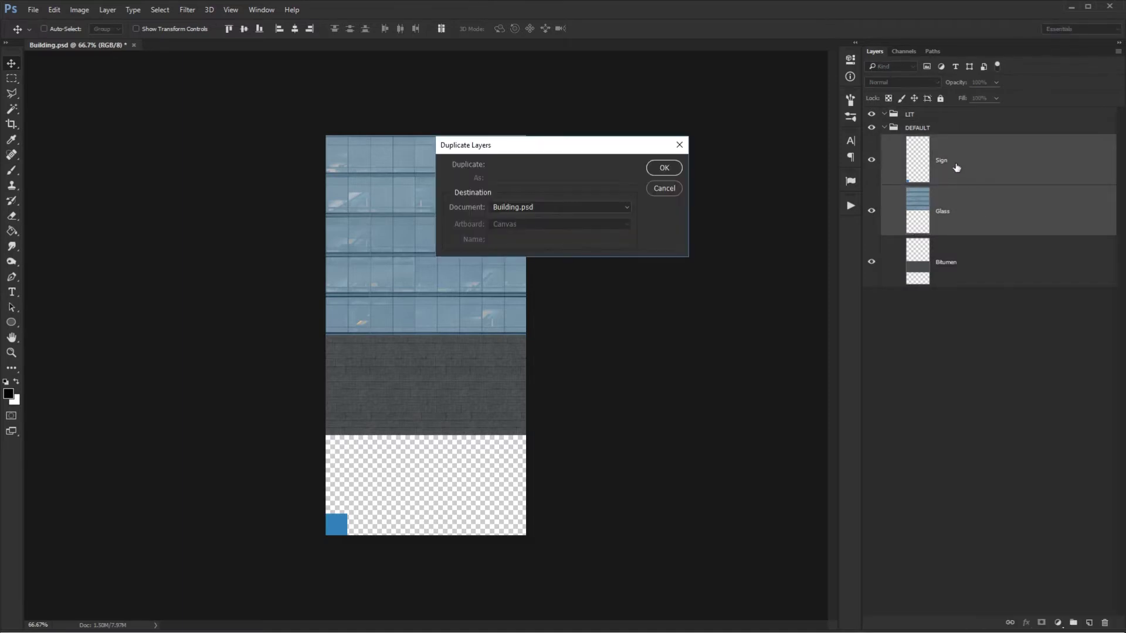
{"action": "key", "text": "Return"}
{"action": "left_click_drag", "start_coordinate": [956, 164], "coordinate": [946, 113]}
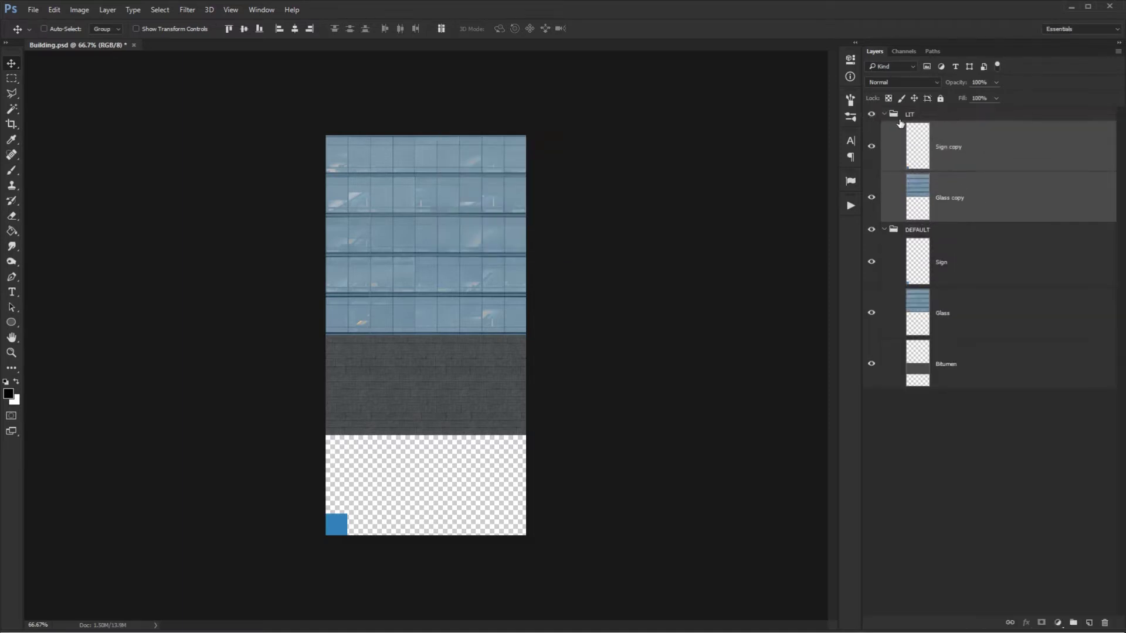
{"action": "left_click", "coordinate": [885, 229]}
{"action": "left_click", "coordinate": [908, 116]}
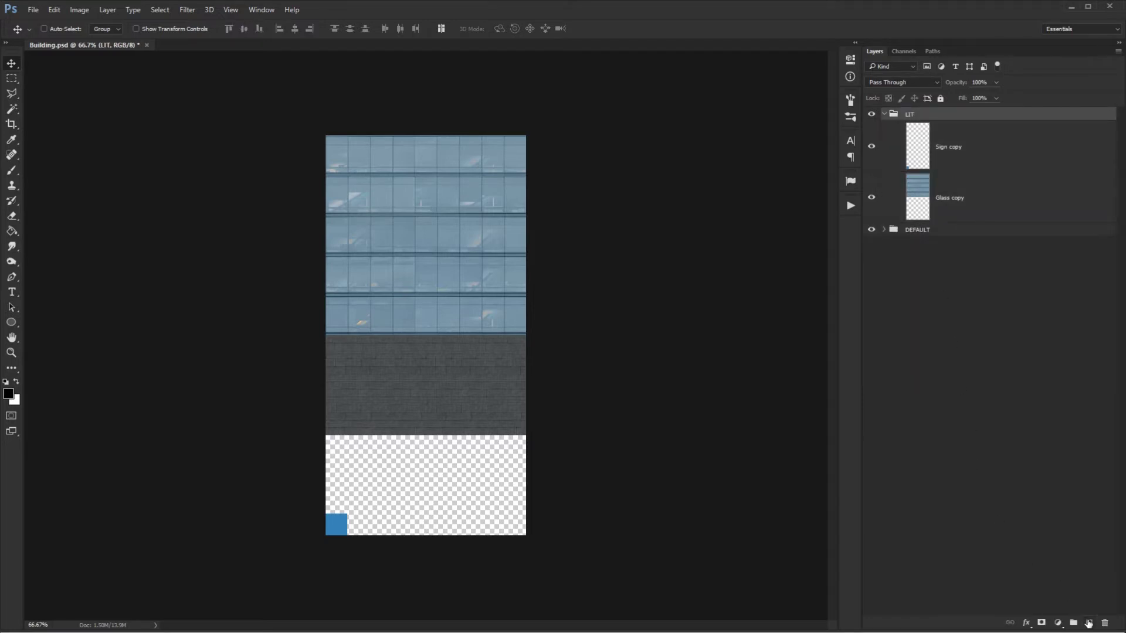
Add Layer 1 below Glass copy in LIT and fill it black with the Paint Bucket.
{"action": "left_click", "coordinate": [1088, 623]}
{"action": "left_click_drag", "start_coordinate": [968, 150], "coordinate": [958, 256]}
{"action": "left_click", "coordinate": [14, 233]}
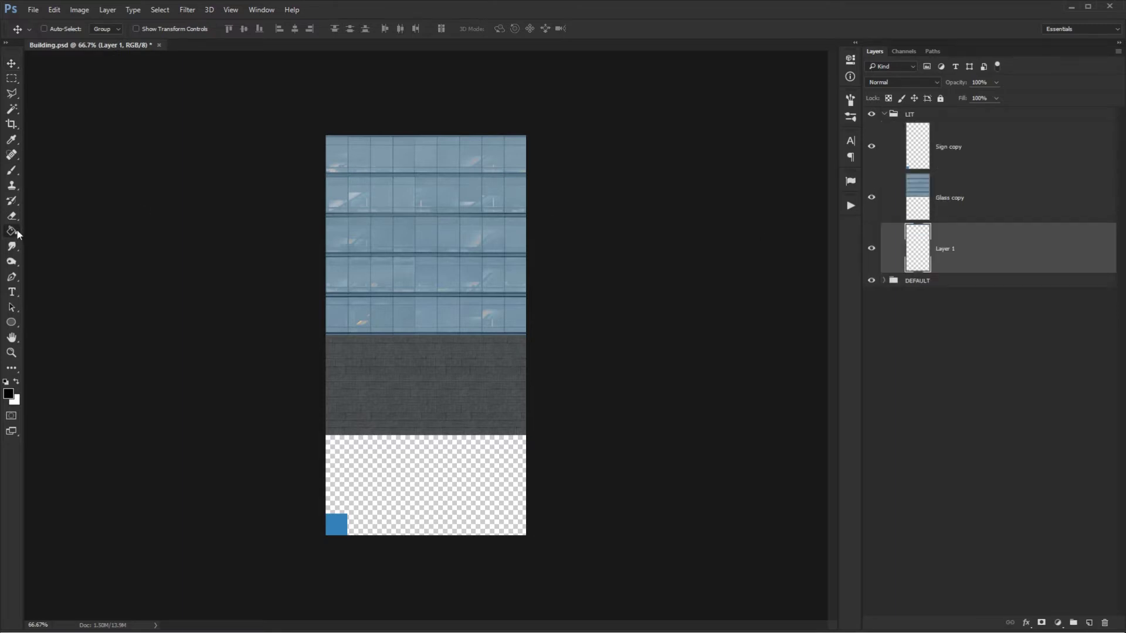
{"action": "left_click", "coordinate": [382, 271]}
{"action": "key", "text": "v"}
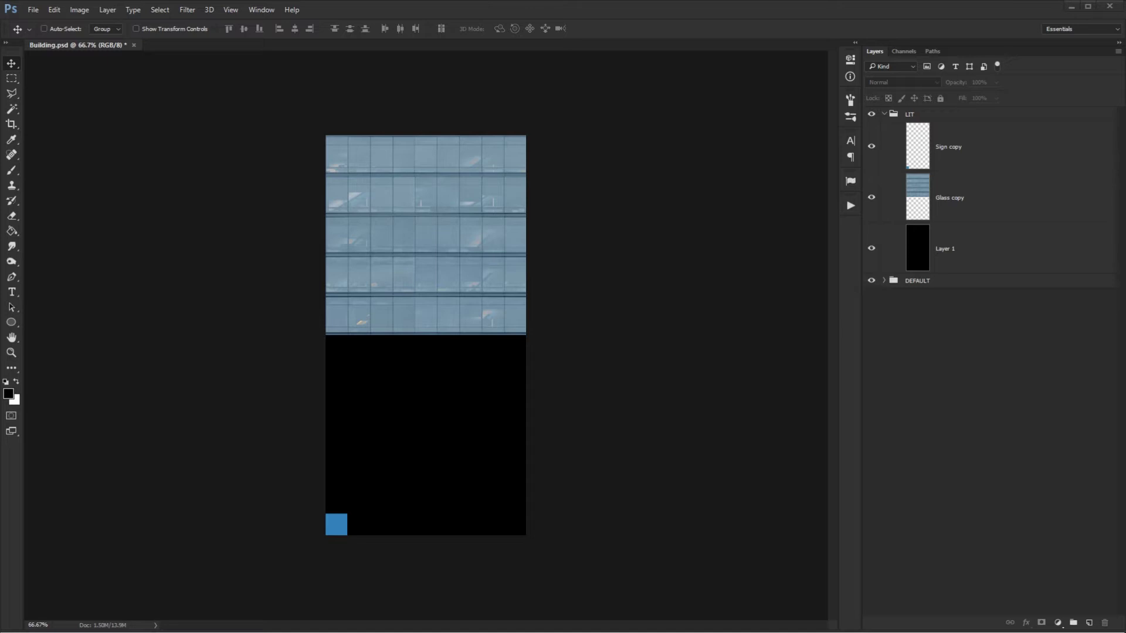
Set the Glass copy layer's opacity to 30%.
{"action": "left_click", "coordinate": [997, 198]}
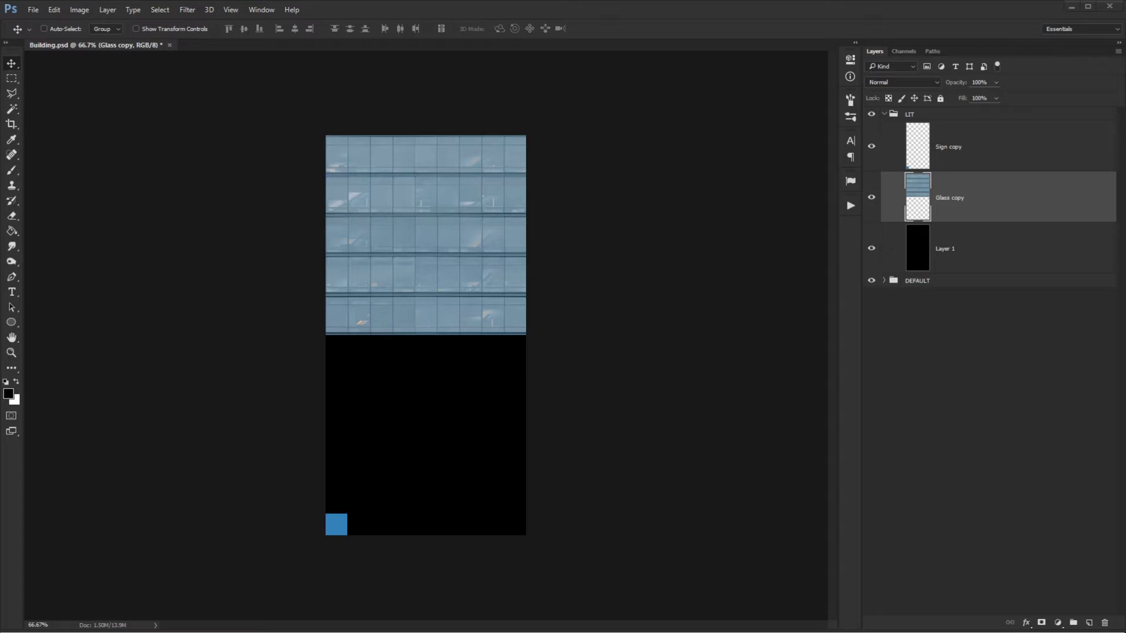
{"action": "left_click", "coordinate": [979, 156]}
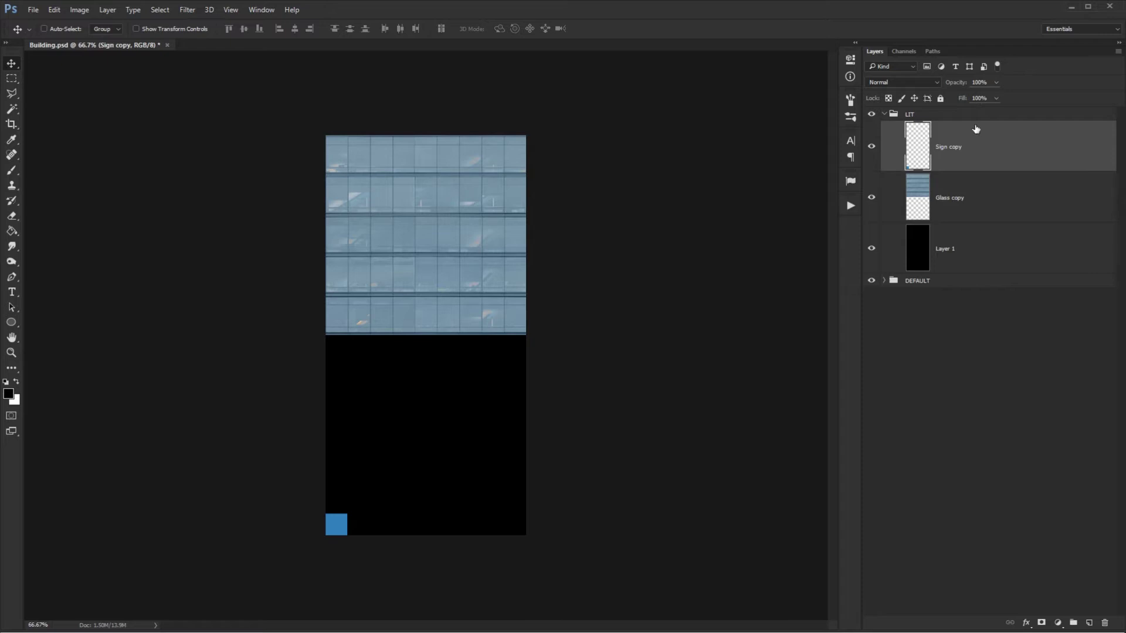
{"action": "left_click", "coordinate": [964, 187]}
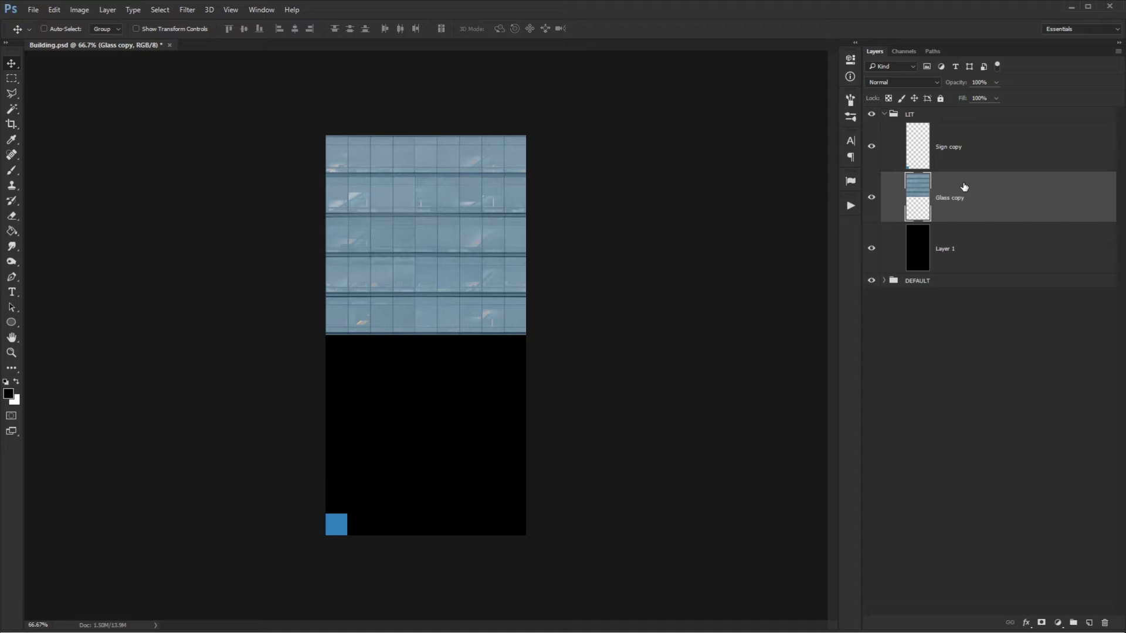
{"action": "left_click", "coordinate": [979, 82]}
{"action": "type", "text": "30"}
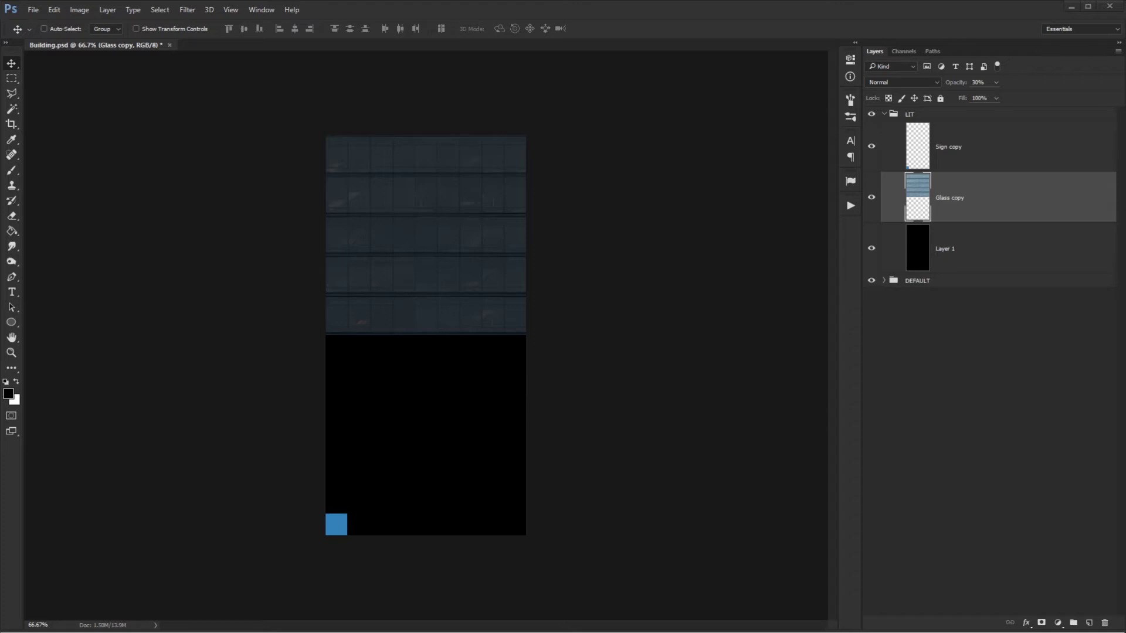
Duplicate Glass copy as Glass copy 2 and zoom to 200% on the window bands.
{"action": "right_click", "coordinate": [976, 200]}
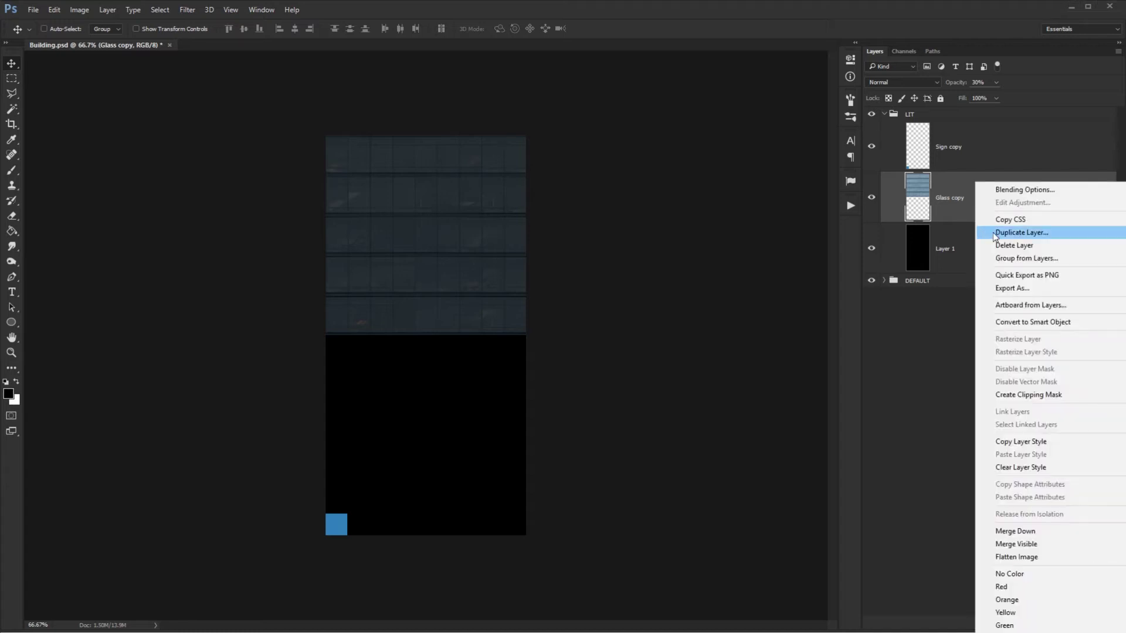
{"action": "left_click", "coordinate": [993, 232]}
{"action": "key", "text": "Return"}
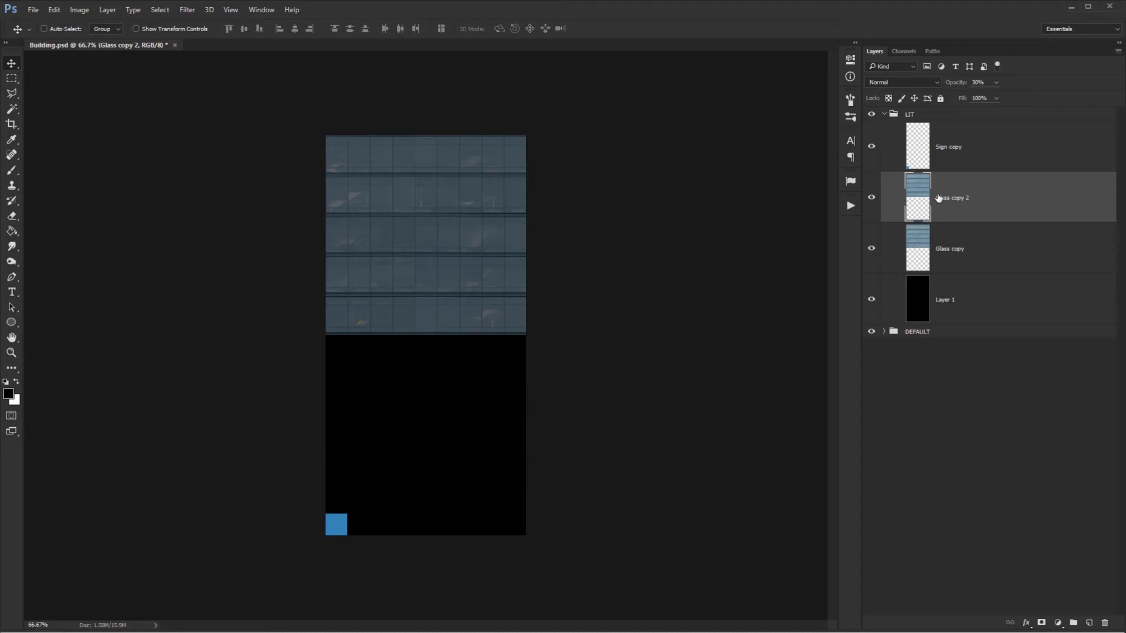
{"action": "left_click", "coordinate": [13, 79]}
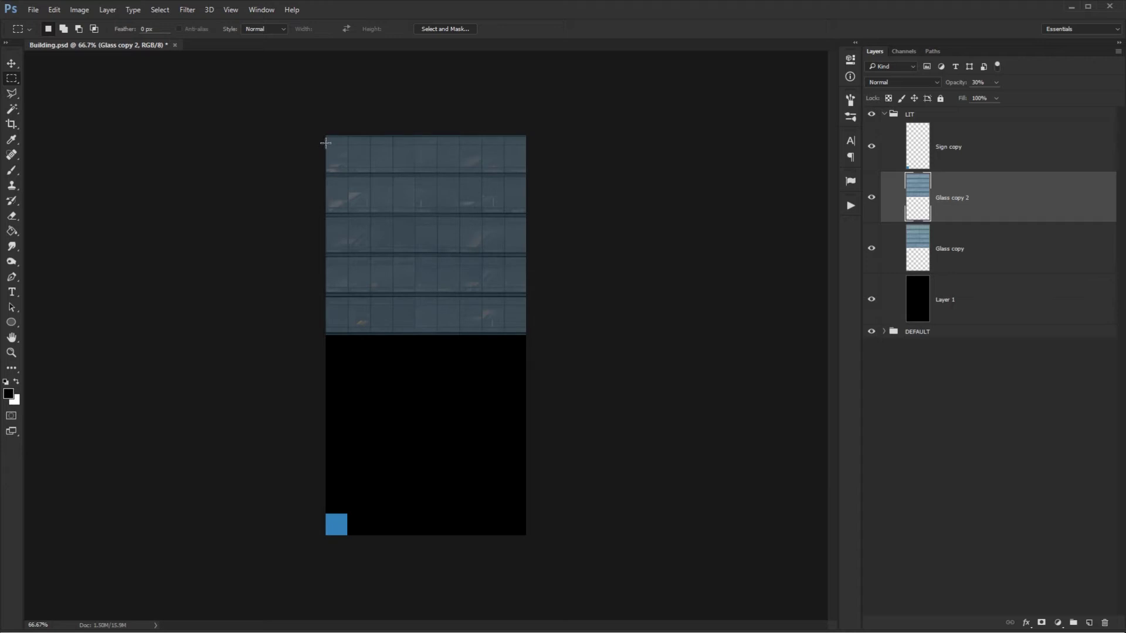
{"action": "key", "text": "z"}
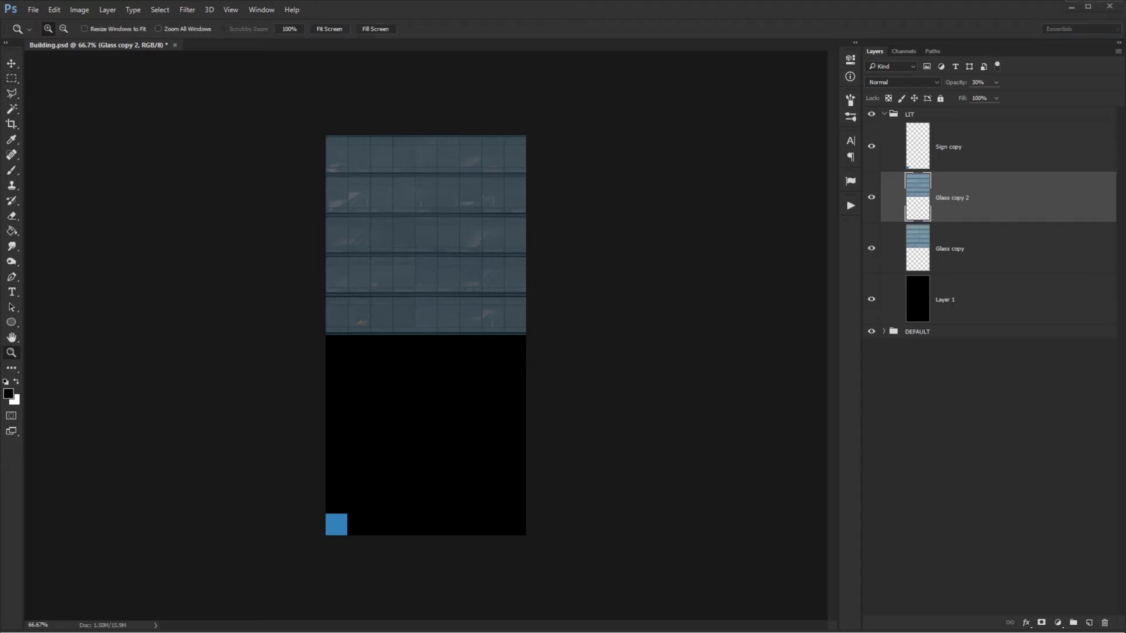
{"action": "left_click", "coordinate": [415, 241]}
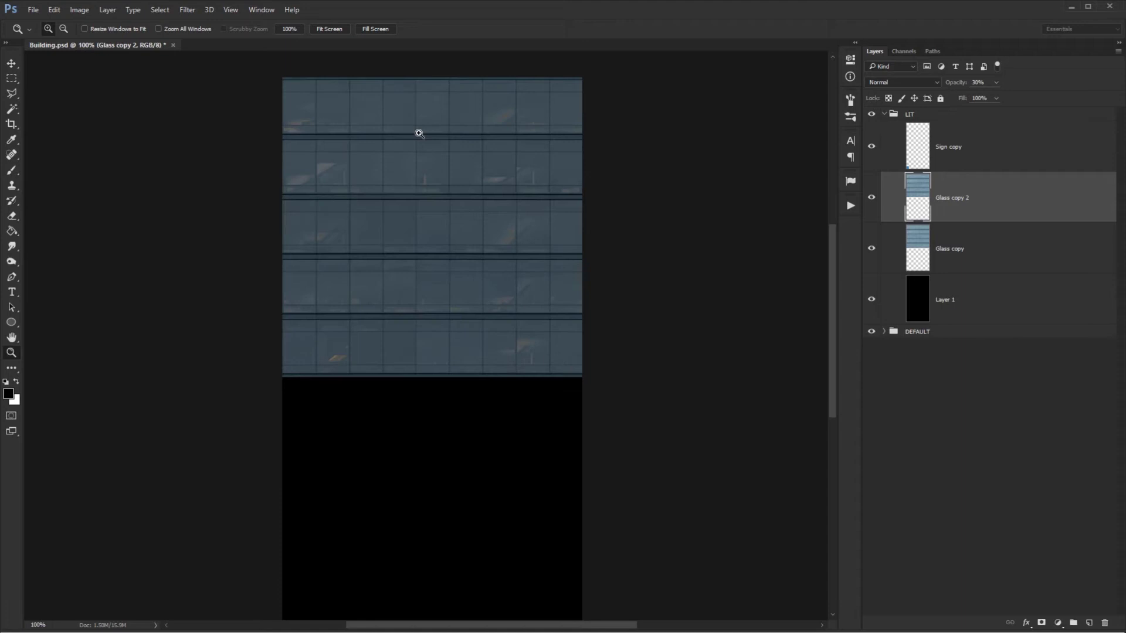
{"action": "left_click", "coordinate": [416, 132]}
Keep two window panes in Glass copy 2 by inverting their selection and deleting the rest.
{"action": "left_click", "coordinate": [12, 78]}
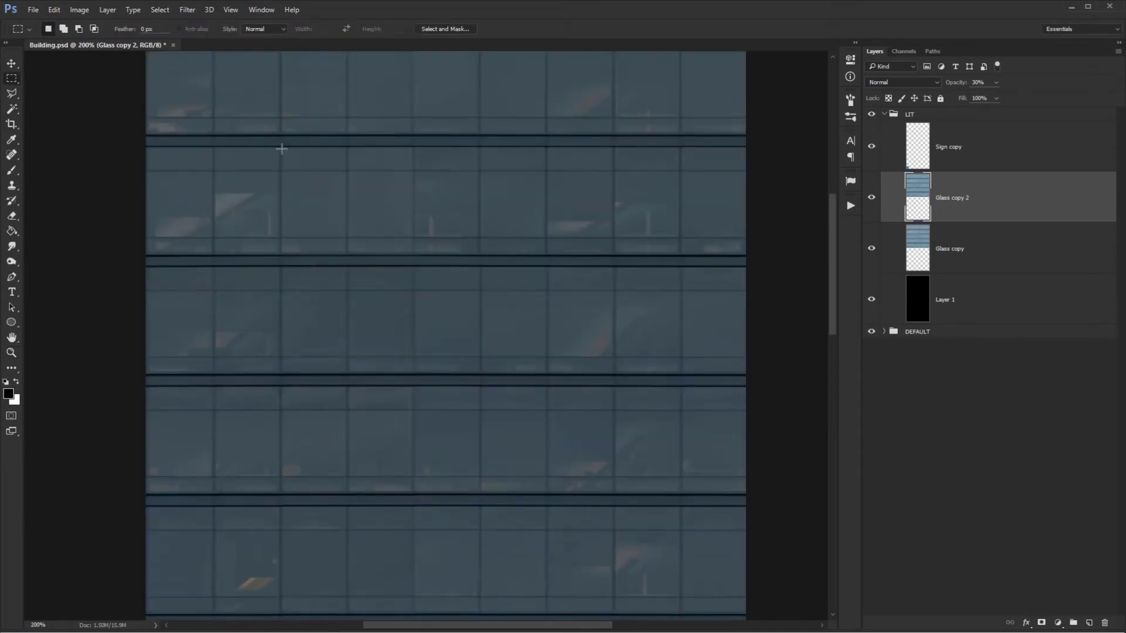
{"action": "left_click_drag", "start_coordinate": [282, 148], "coordinate": [346, 254]}
{"action": "left_click_drag", "start_coordinate": [481, 388], "coordinate": [546, 493]}
{"action": "key", "text": "ctrl+z"}
{"action": "key", "text": "ctrl+z"}
{"action": "key", "text": "ctrl+shift+i"}
{"action": "key", "text": "Delete"}
{"action": "key", "text": "ctrl+d"}
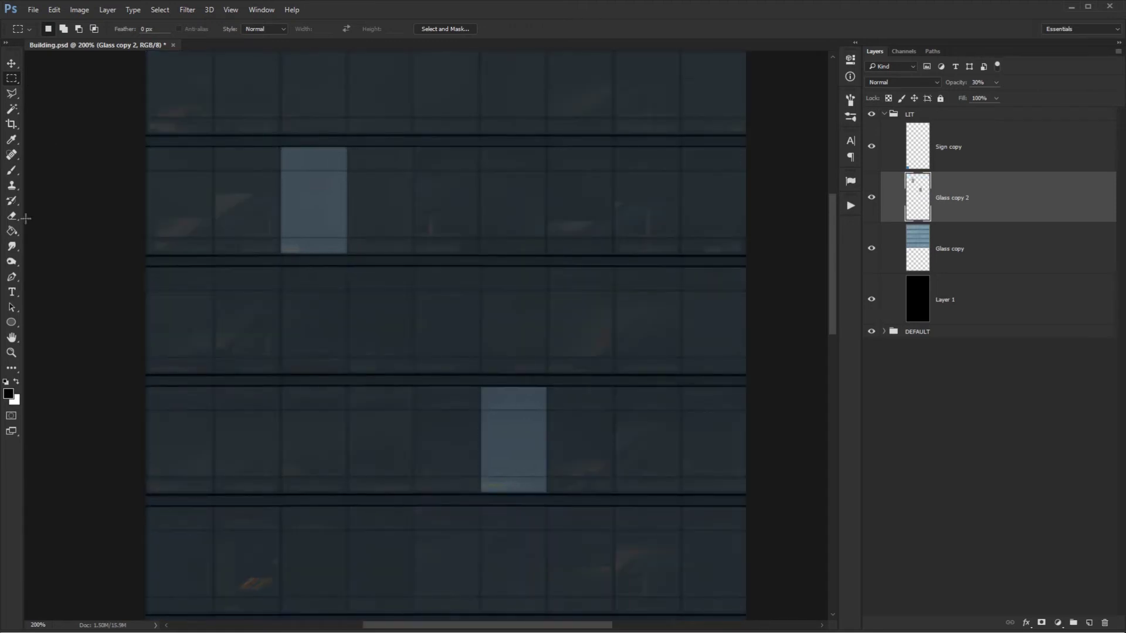
{"action": "double_click", "coordinate": [12, 353]}
{"action": "left_click", "coordinate": [483, 163], "text": "alt"}
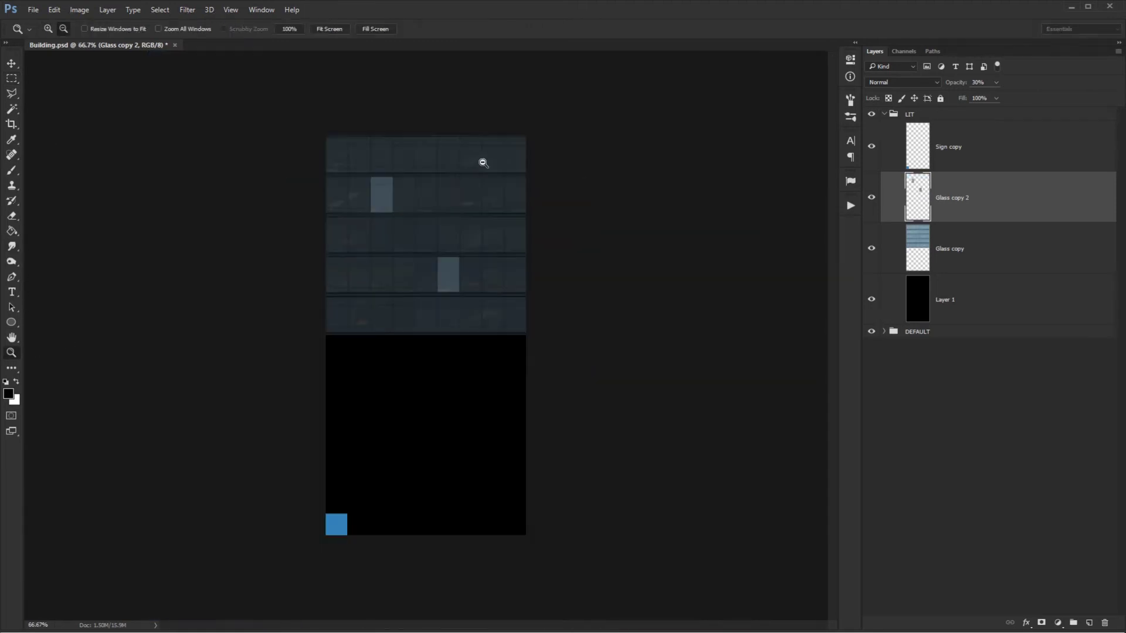
{"action": "left_click", "coordinate": [13, 63]}
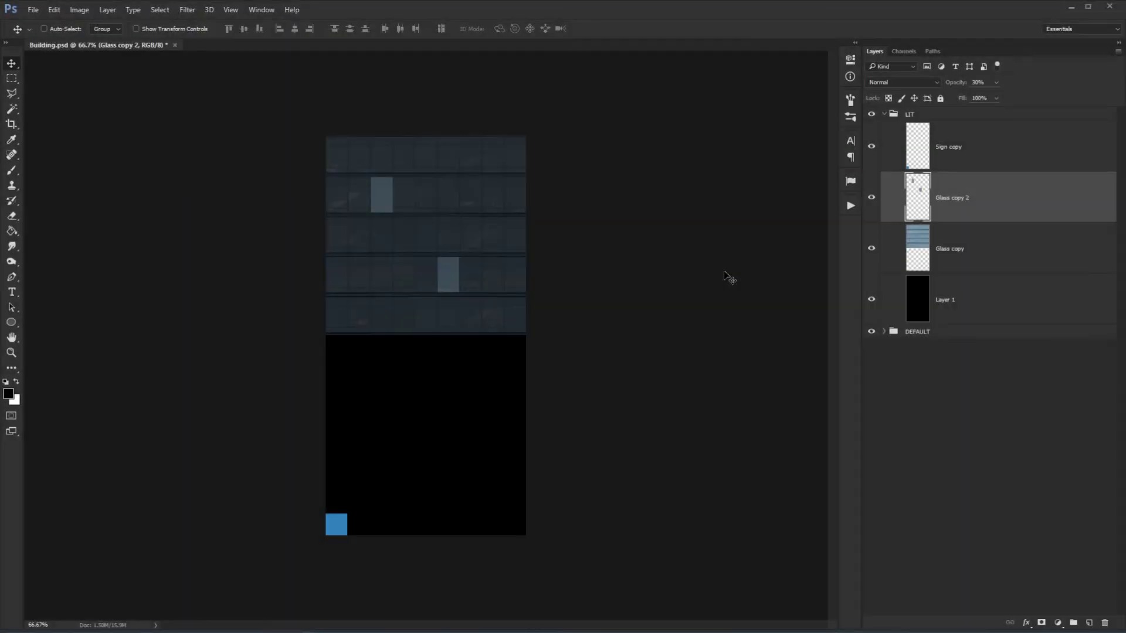
Export the texture through Save for Web, appending _LIT to name it Building_LIT.png.
{"action": "key", "text": "ctrl+alt+shift+s"}
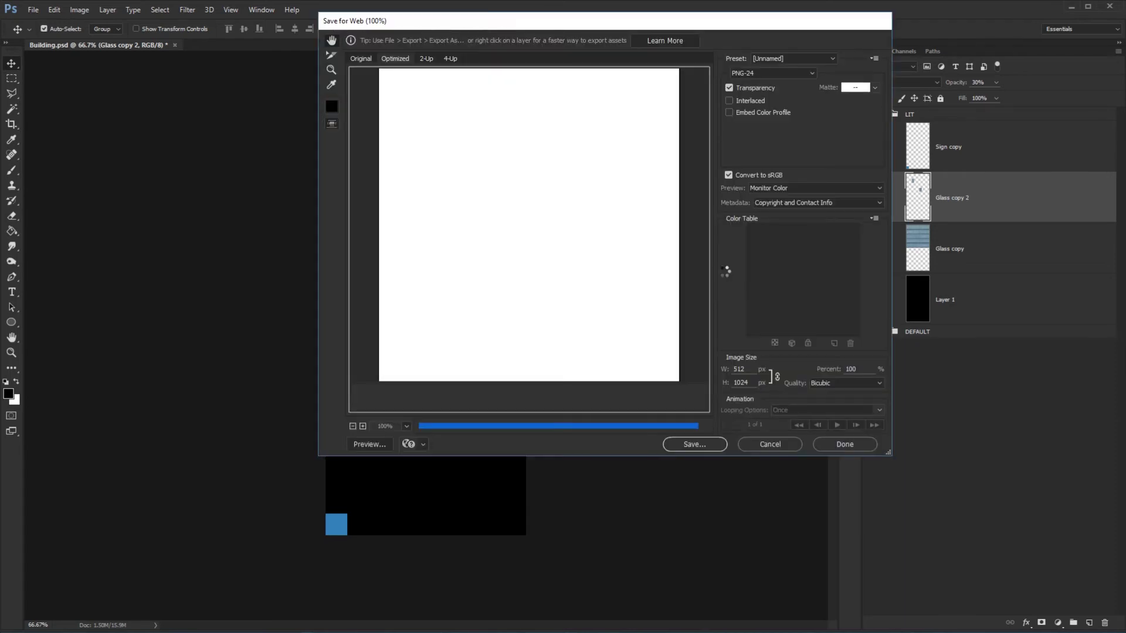
{"action": "key", "text": "Return"}
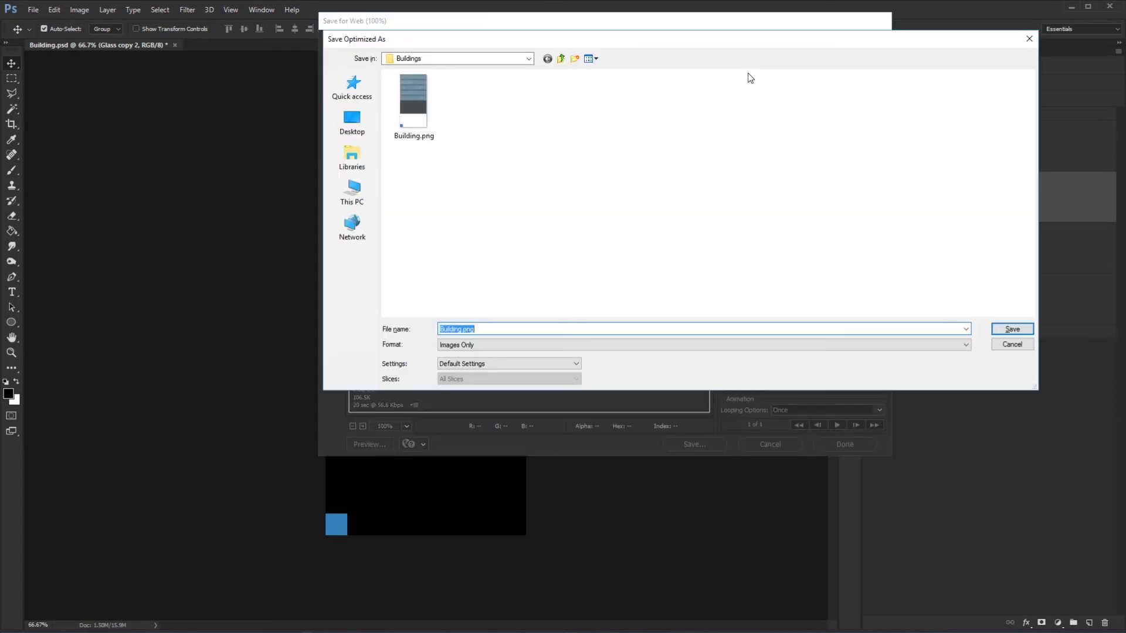
{"action": "key", "text": "End"}
{"action": "type", "text": "_LIT"}
{"action": "left_click", "coordinate": [1009, 332]}
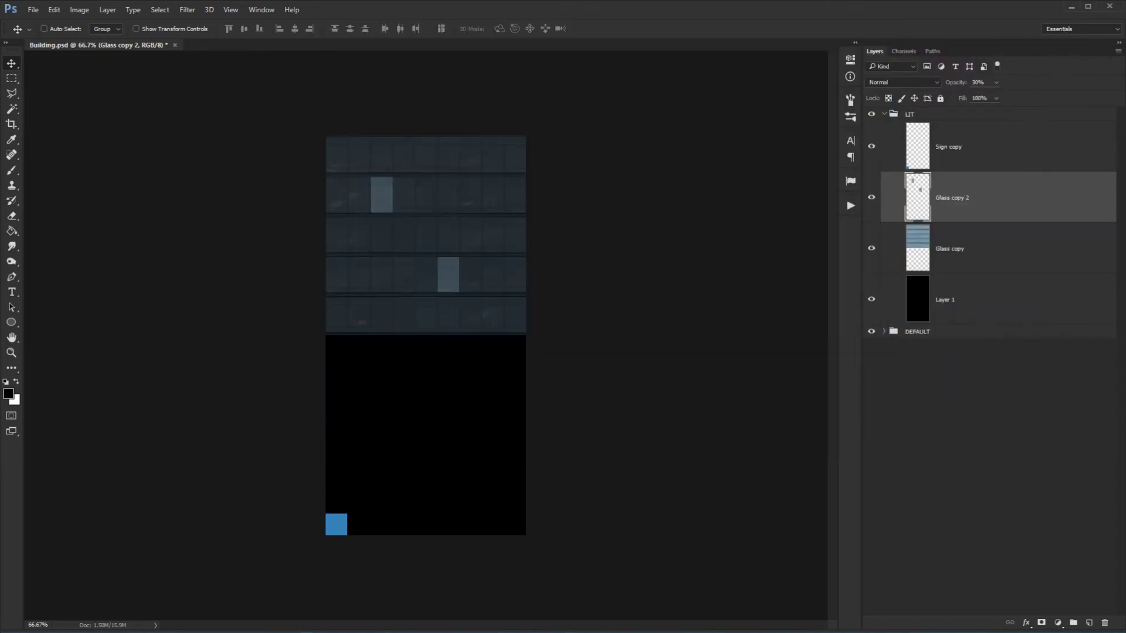
Compare Building.png with Building_LIT.png in the Buildings folder, then open Building.obj in Notepad.
{"action": "key", "text": "alt+Tab"}
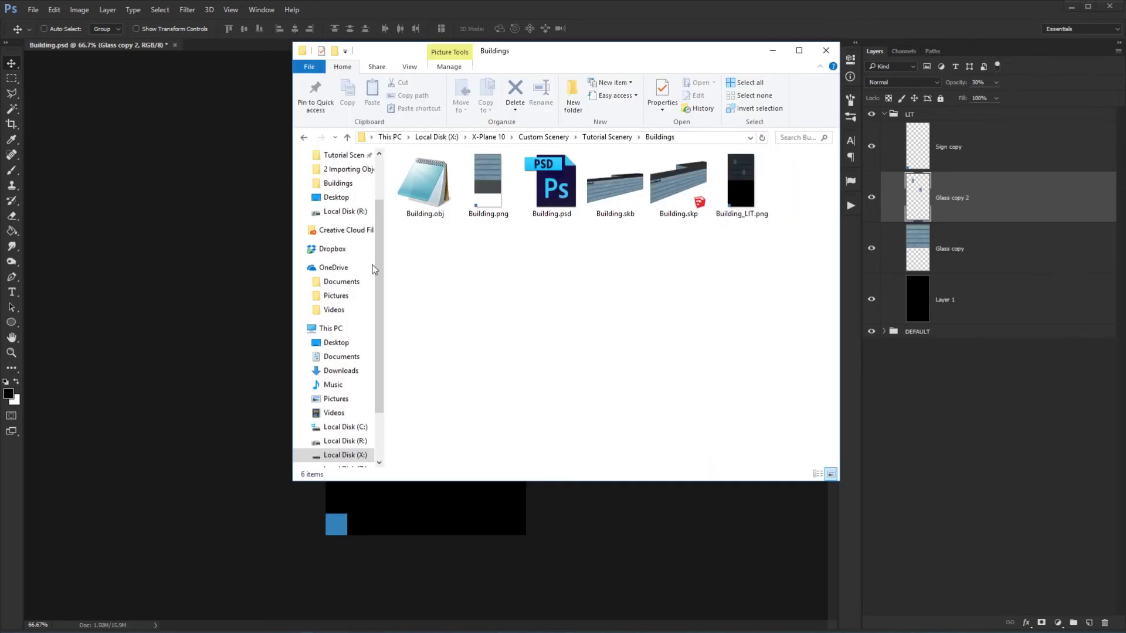
{"action": "left_click", "coordinate": [497, 202]}
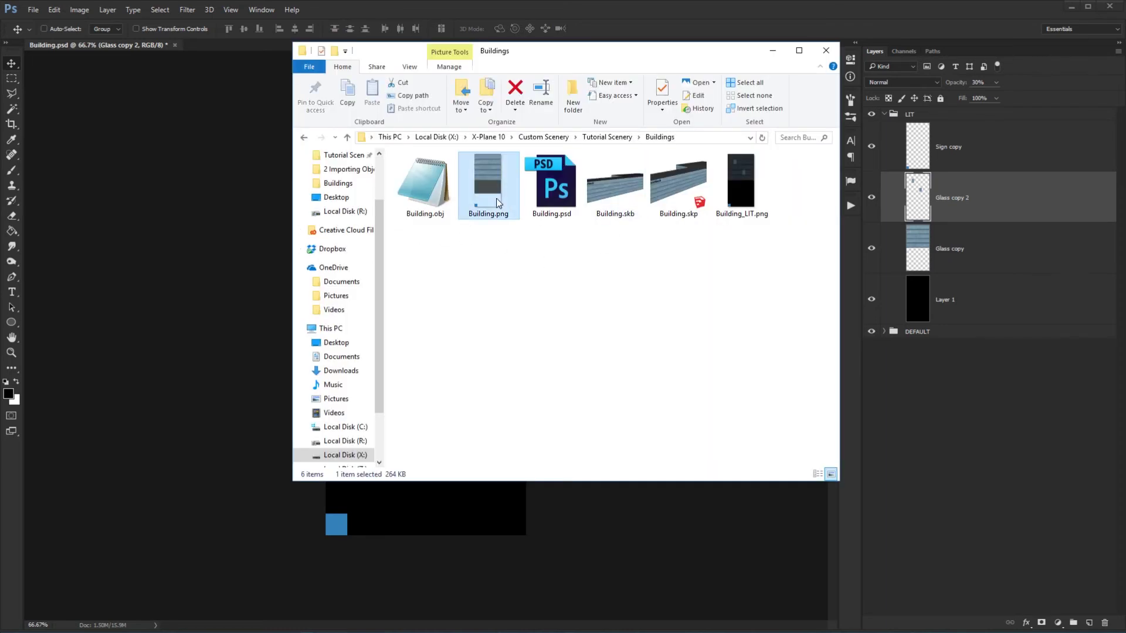
{"action": "left_click", "coordinate": [734, 173]}
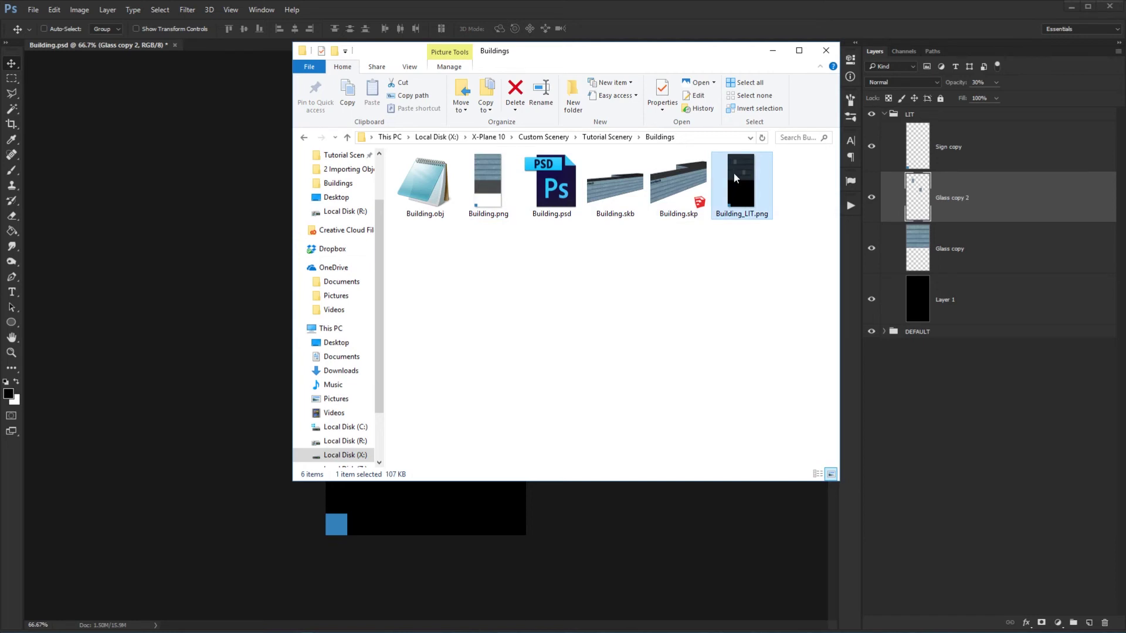
{"action": "left_click_drag", "start_coordinate": [733, 174], "coordinate": [732, 181]}
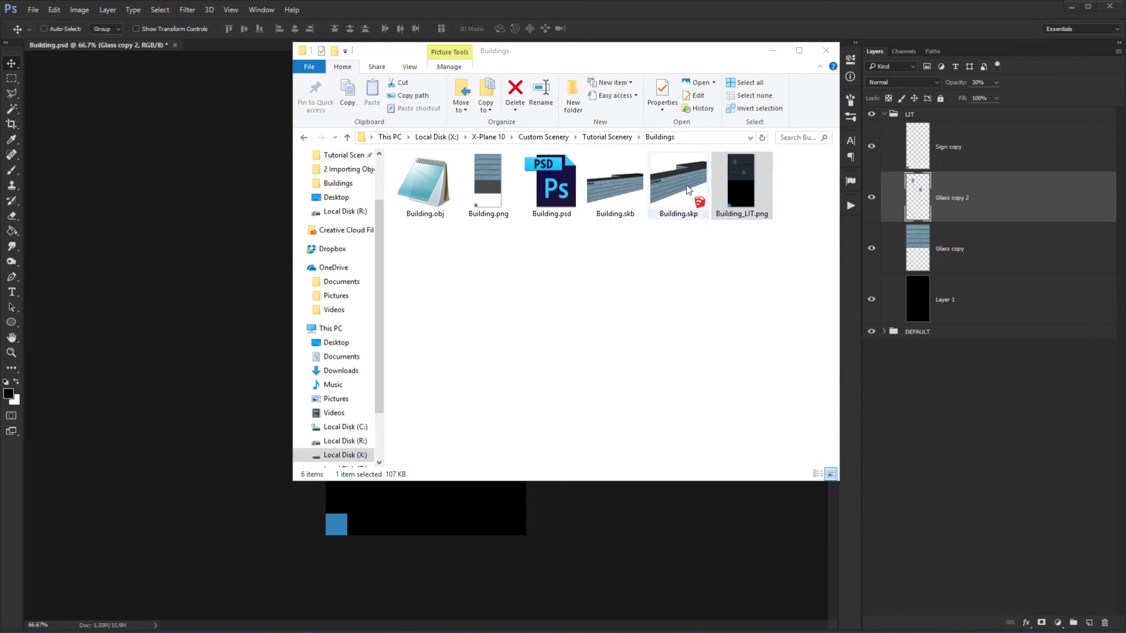
{"action": "left_click", "coordinate": [441, 186]}
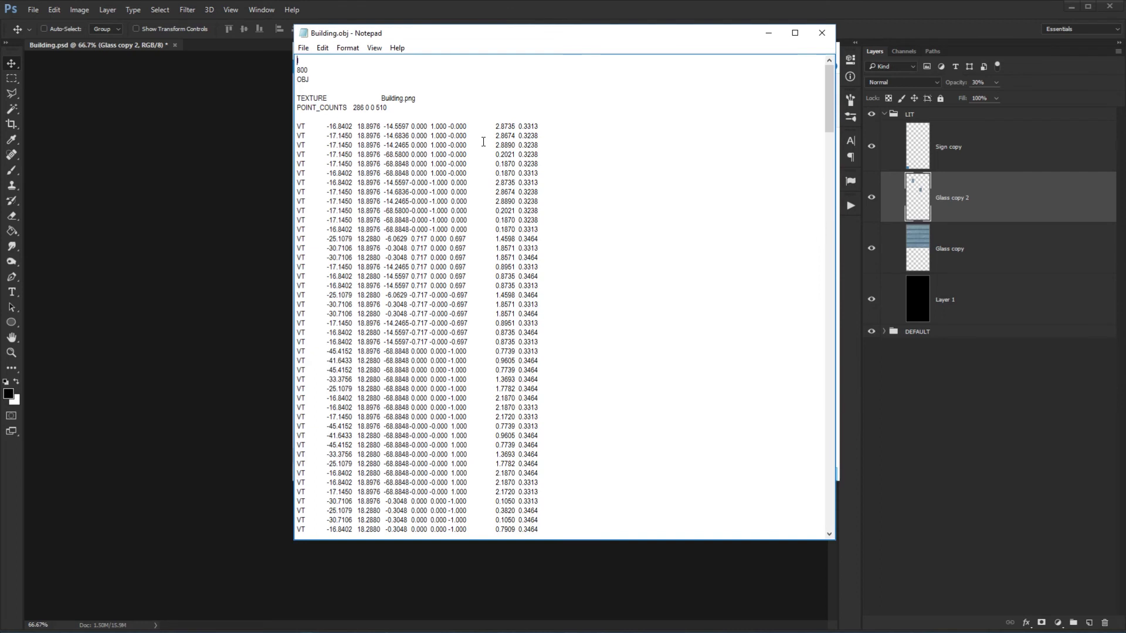
Select the TEXTURE Building.png line in Building.obj, then return to the Buildings folder window.
{"action": "left_click_drag", "start_coordinate": [484, 143], "coordinate": [539, 336]}
{"action": "left_click", "coordinate": [542, 309]}
{"action": "left_click_drag", "start_coordinate": [421, 97], "coordinate": [296, 98]}
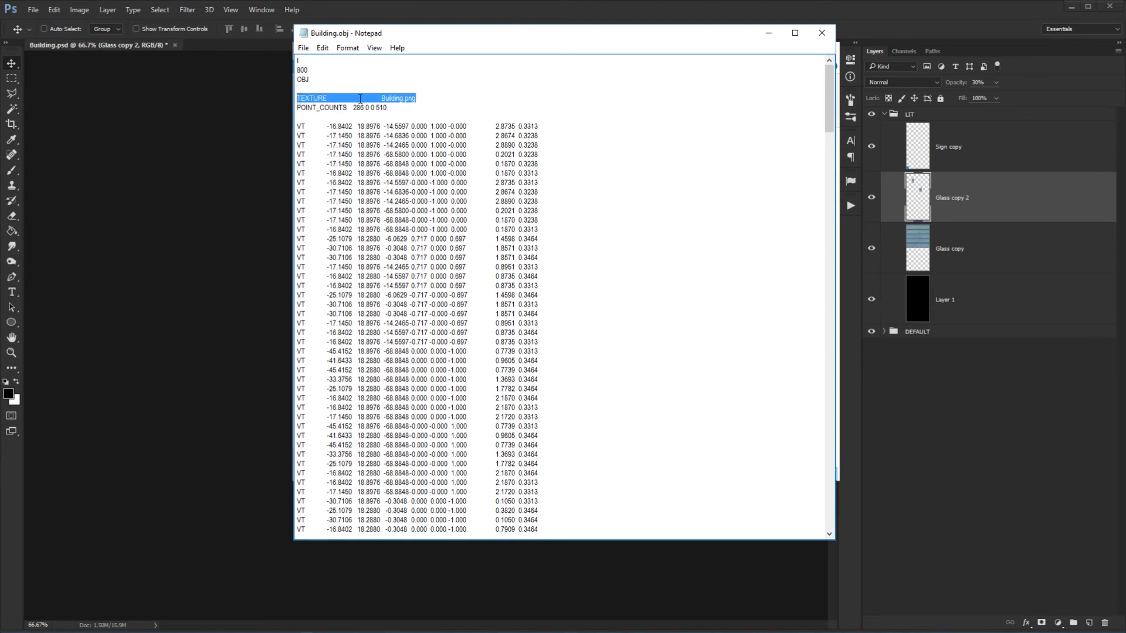
{"action": "left_click", "coordinate": [426, 97]}
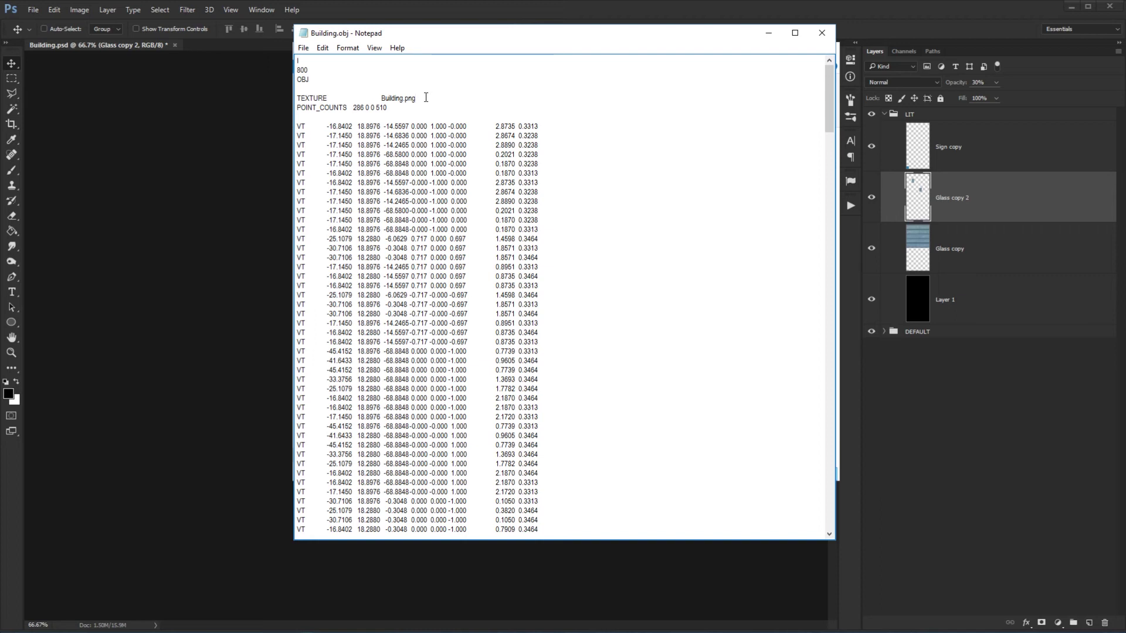
{"action": "key", "text": "alt+Tab"}
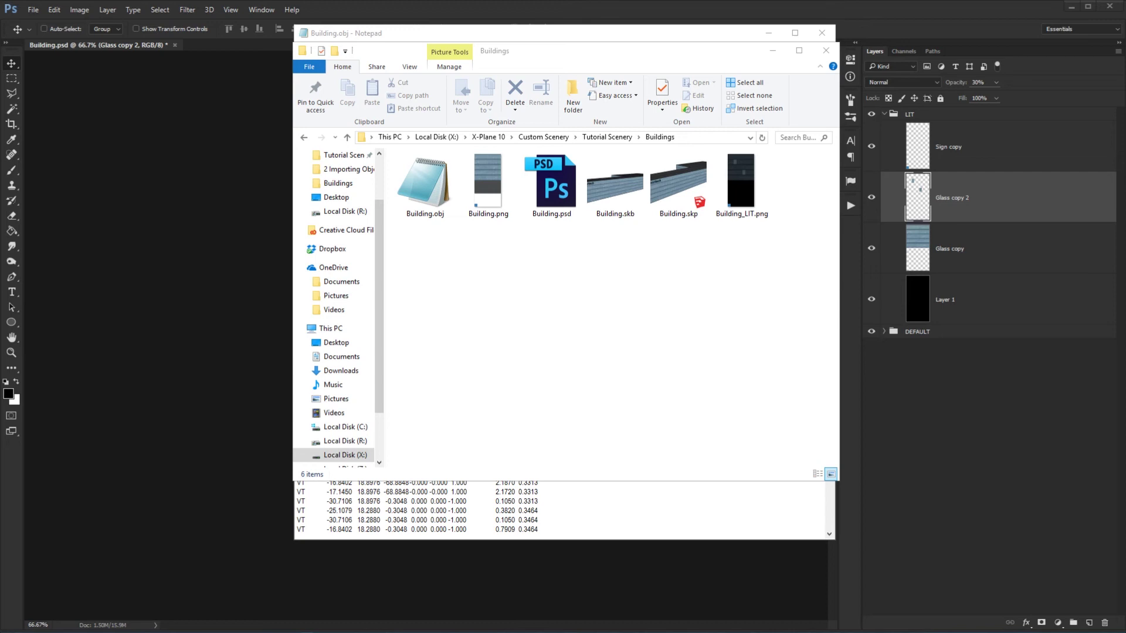
Scroll Building.obj to show the TEXTURE_LIT Building_LIT.png line under TEXTURE.
{"action": "scroll", "coordinate": [335, 305], "scroll_direction": "down", "scroll_amount": 1}
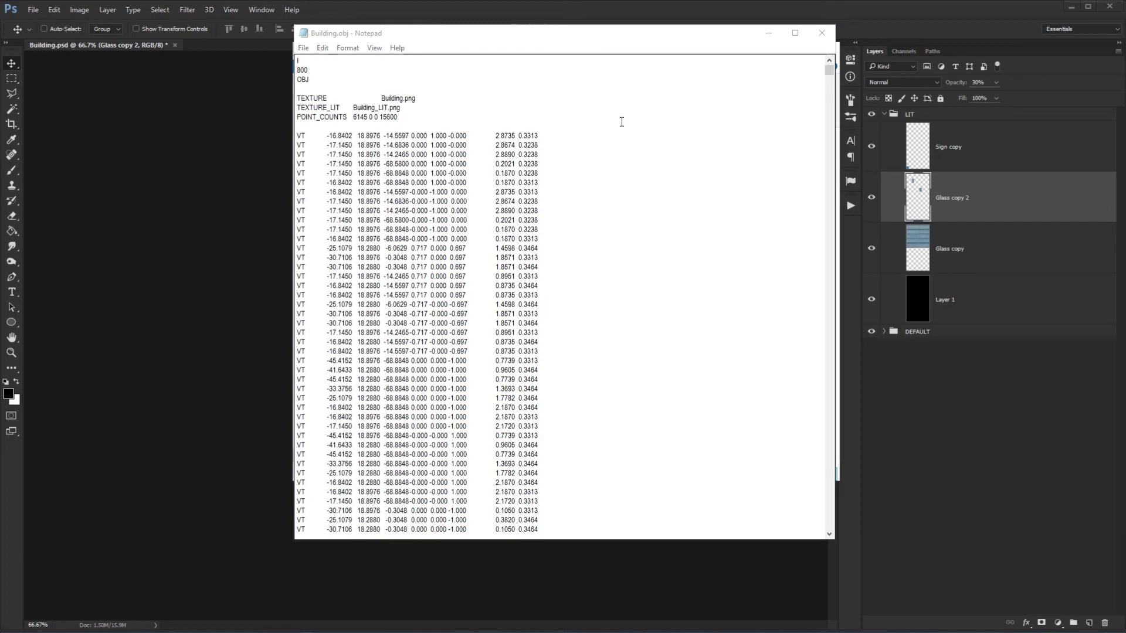
{"action": "left_click_drag", "start_coordinate": [401, 108], "coordinate": [295, 108]}
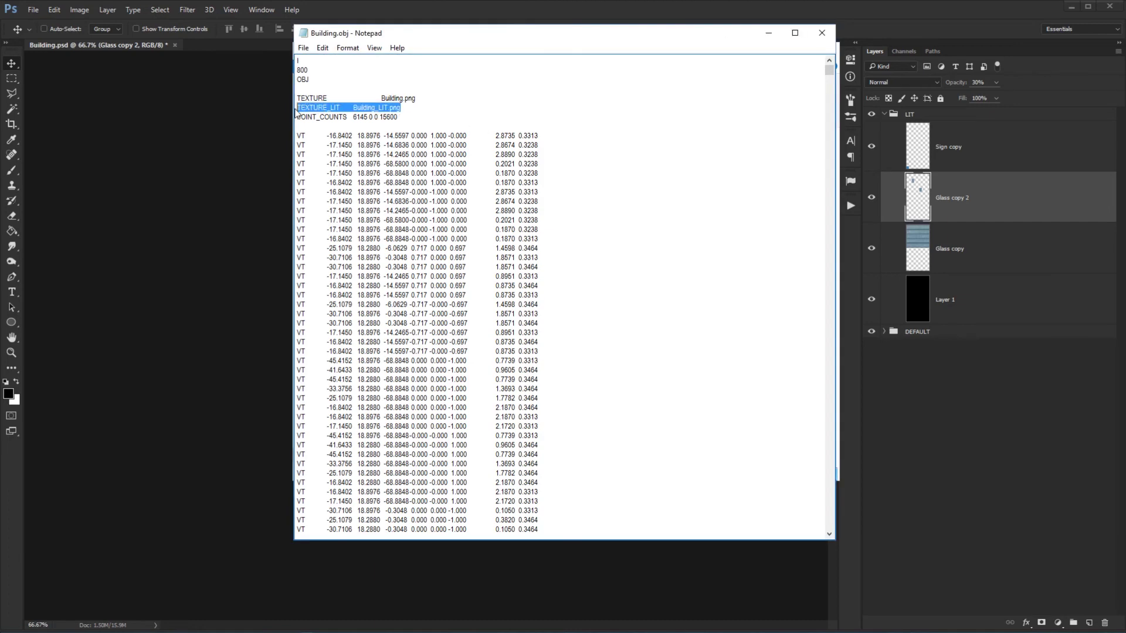
{"action": "left_click", "coordinate": [405, 108]}
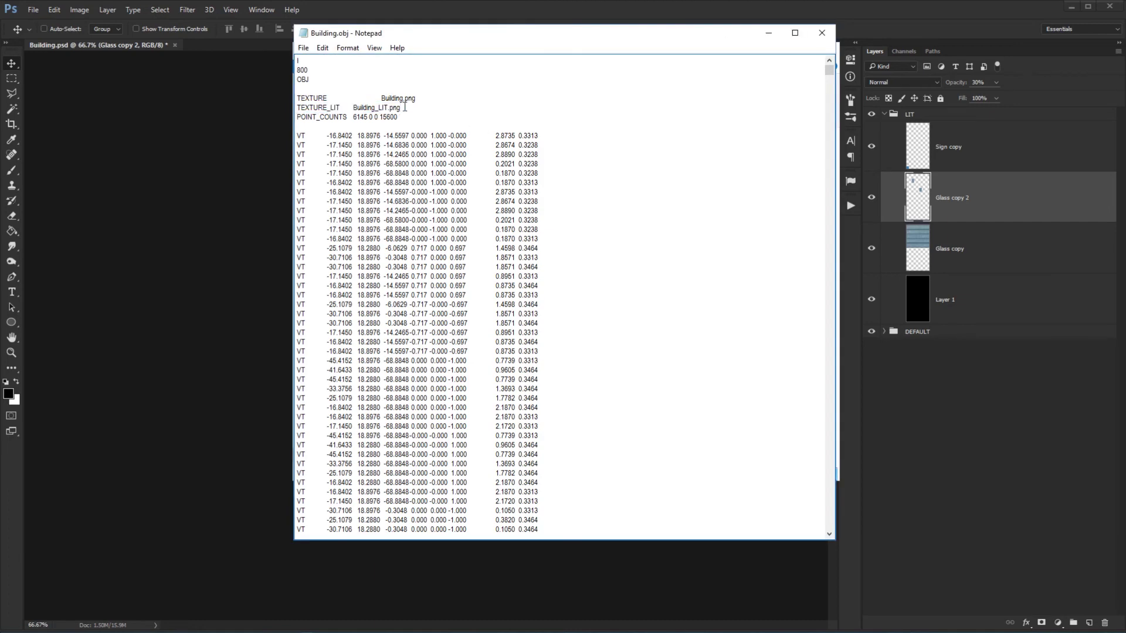